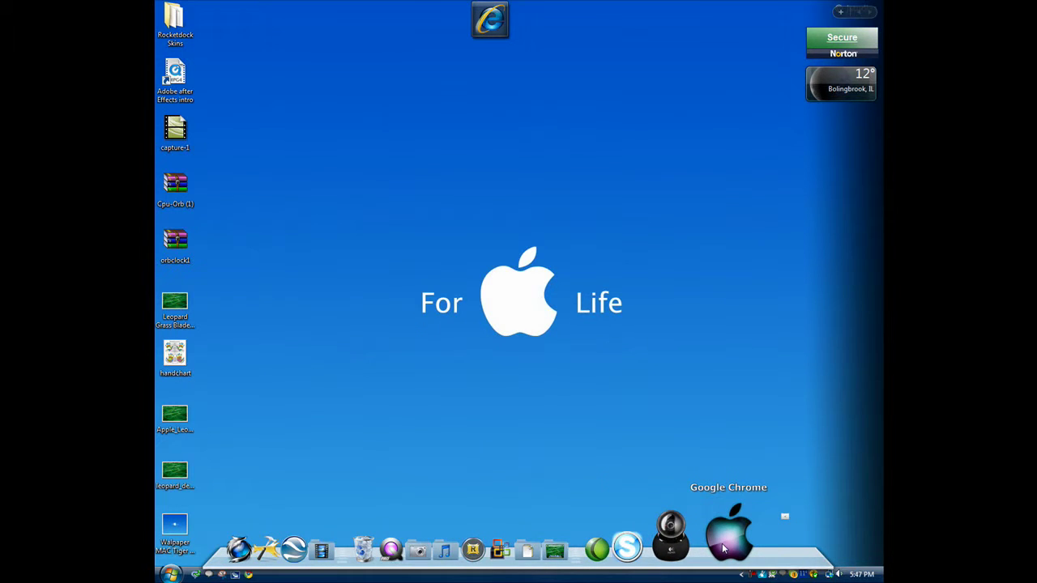
# - Open RocketDock.com in Chrome and scroll through the Get Addons popular Skins list
pyautogui.click(725, 548)
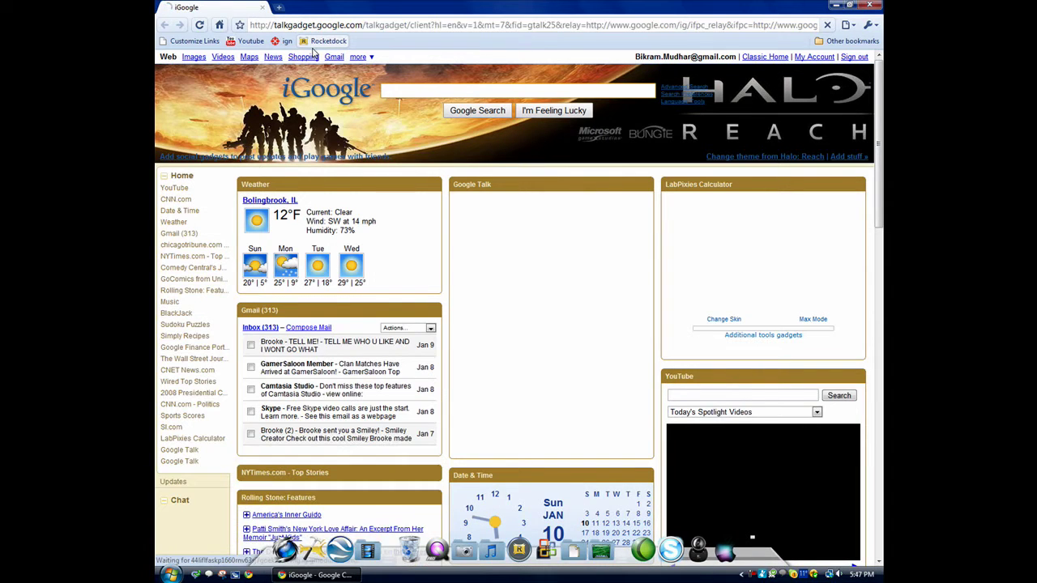
pyautogui.click(322, 40)
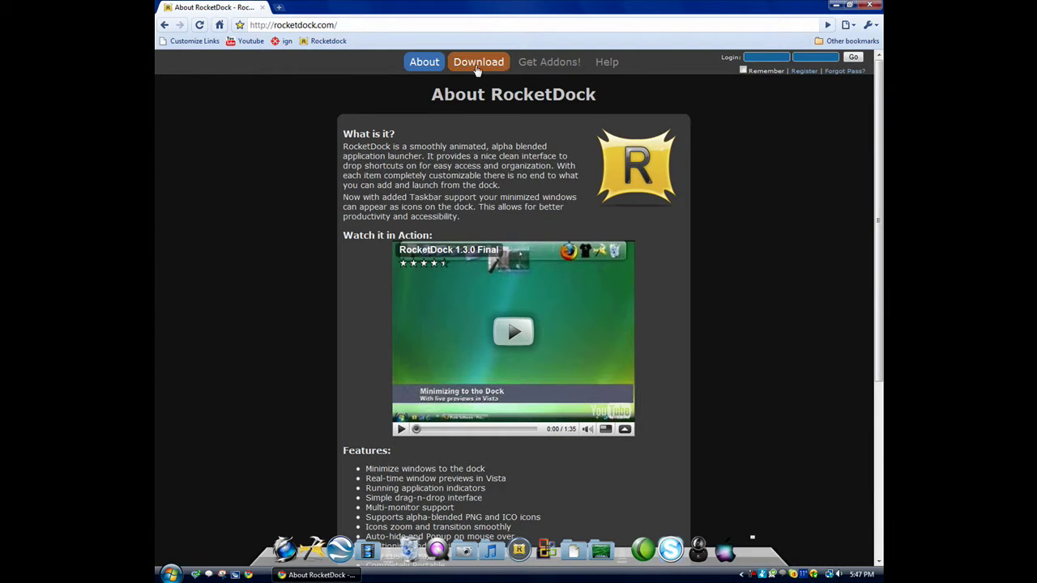
pyautogui.click(527, 65)
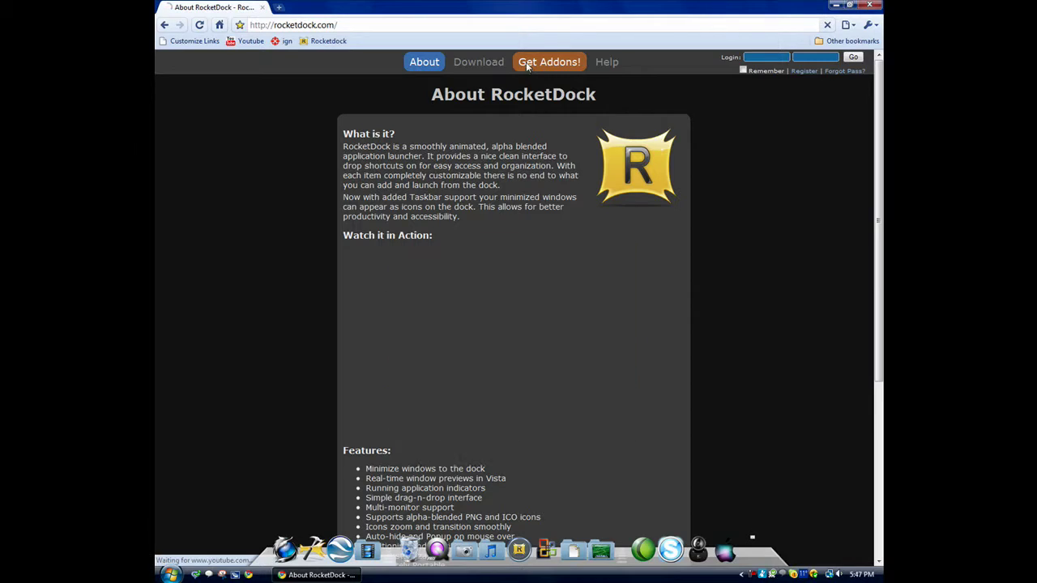
pyautogui.click(479, 120)
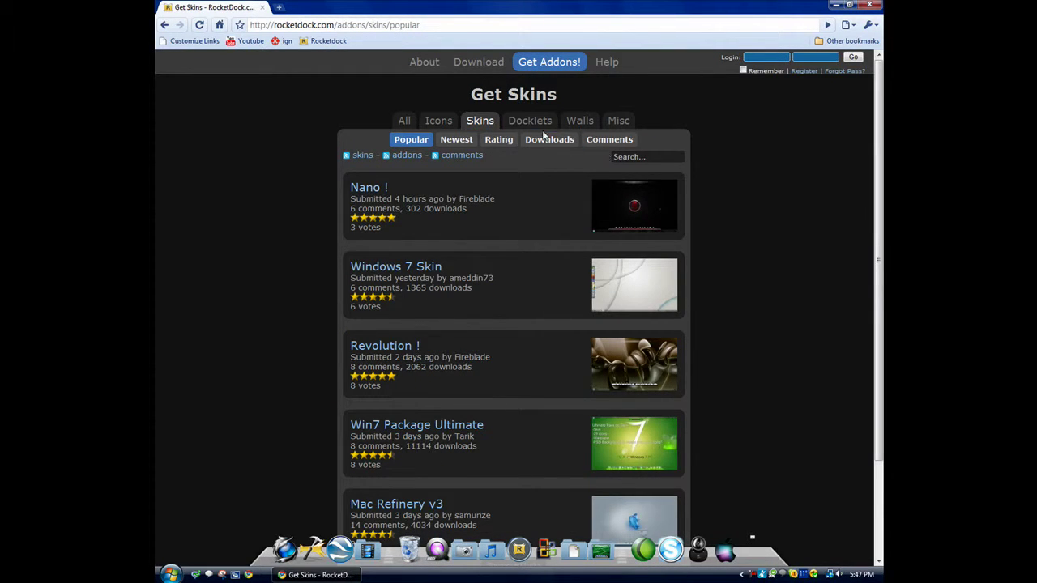
pyautogui.scroll(-3, 409, 193)
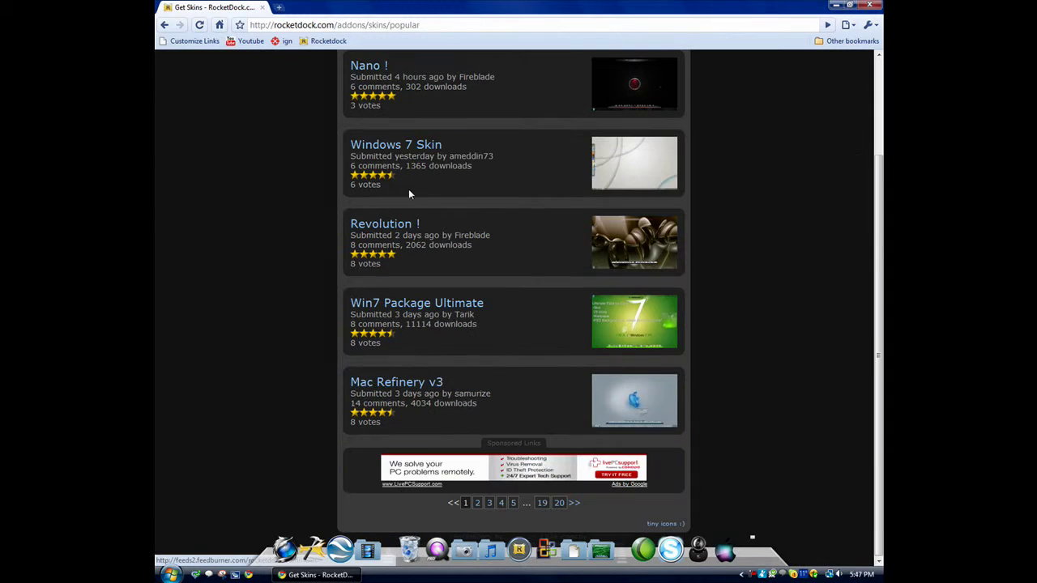
# - Open the Mac Refinery v3 skin page and view its full-size preview
pyautogui.click(409, 388)
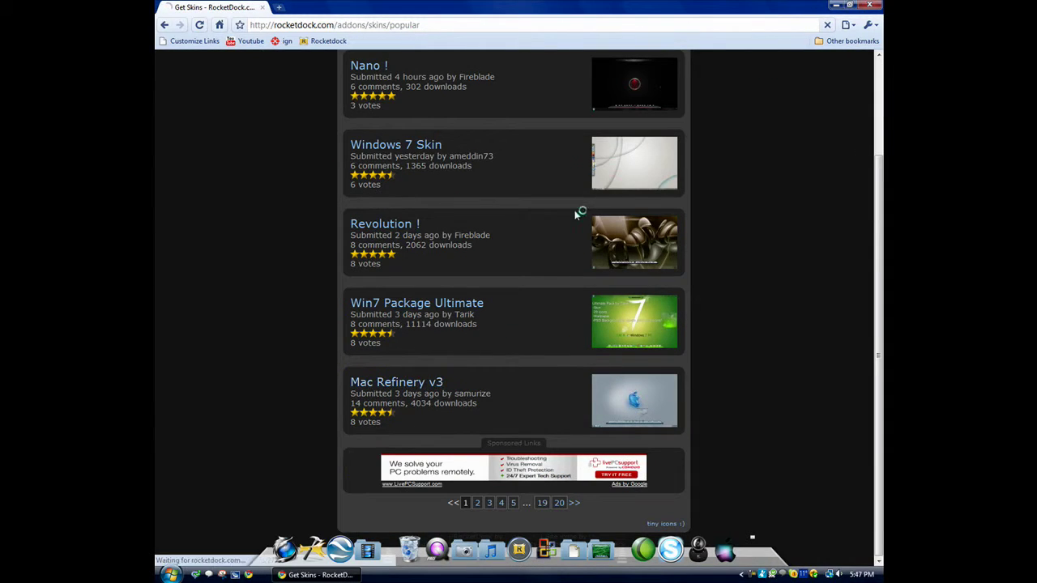
pyautogui.click(597, 169)
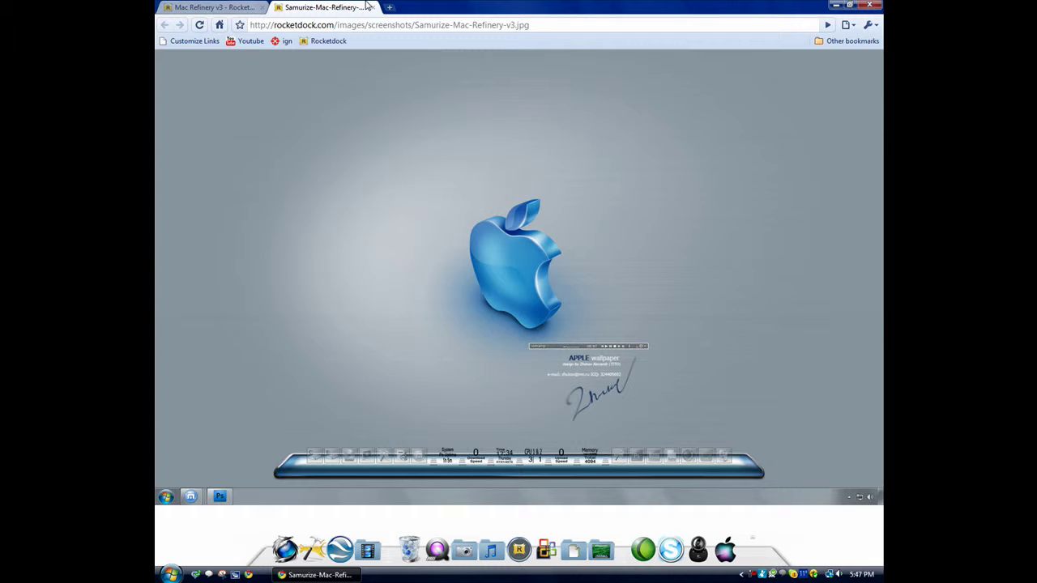
pyautogui.click(372, 8)
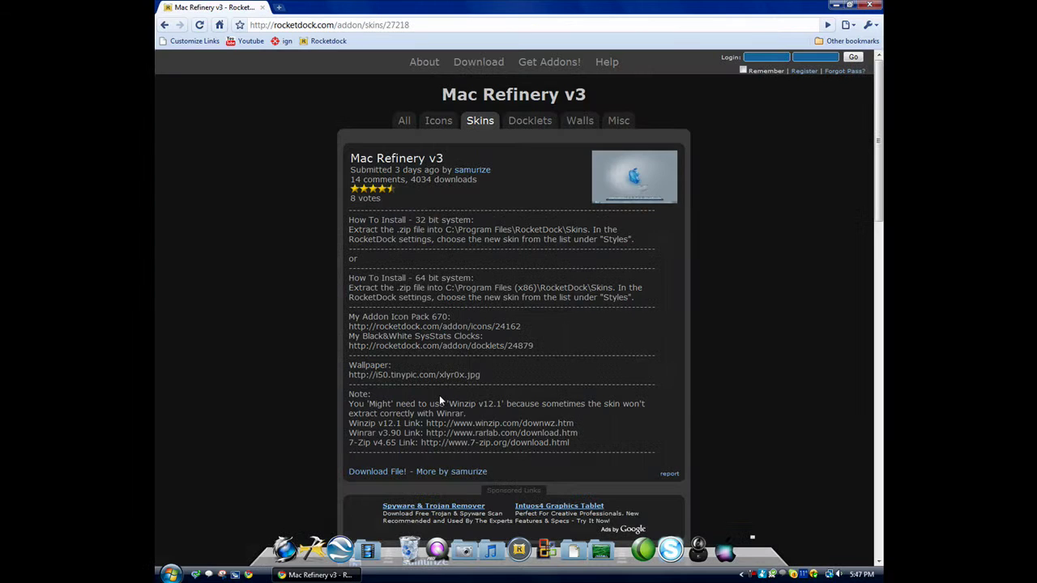
# - Look over the Mac Refinery v3 page and download the skin's zip file
pyautogui.scroll(-3, 439, 395)
pyautogui.scroll(-3, 438, 405)
pyautogui.scroll(-3, 436, 396)
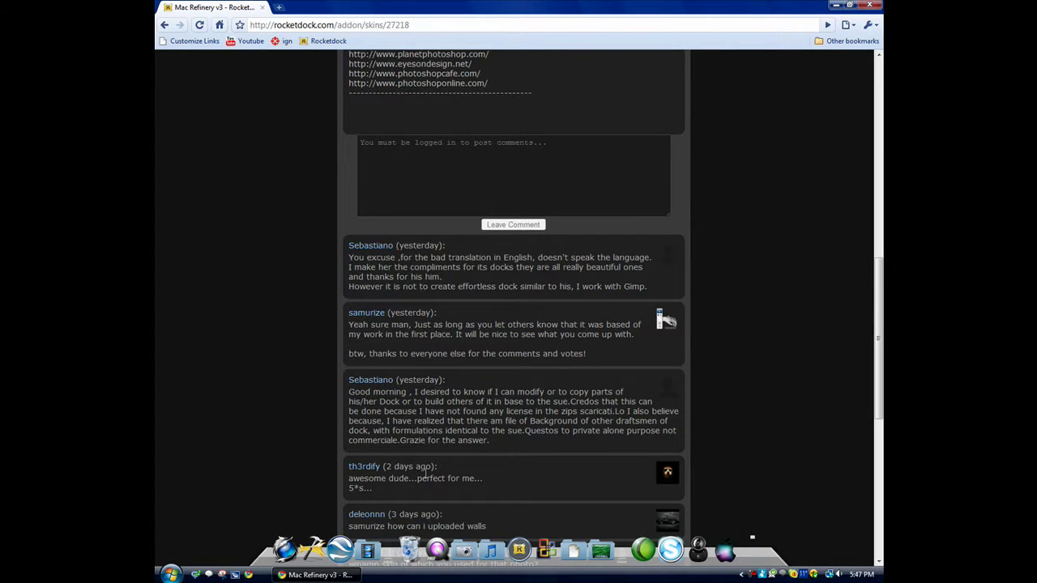
pyautogui.scroll(2, 486, 438)
pyautogui.scroll(3, 562, 394)
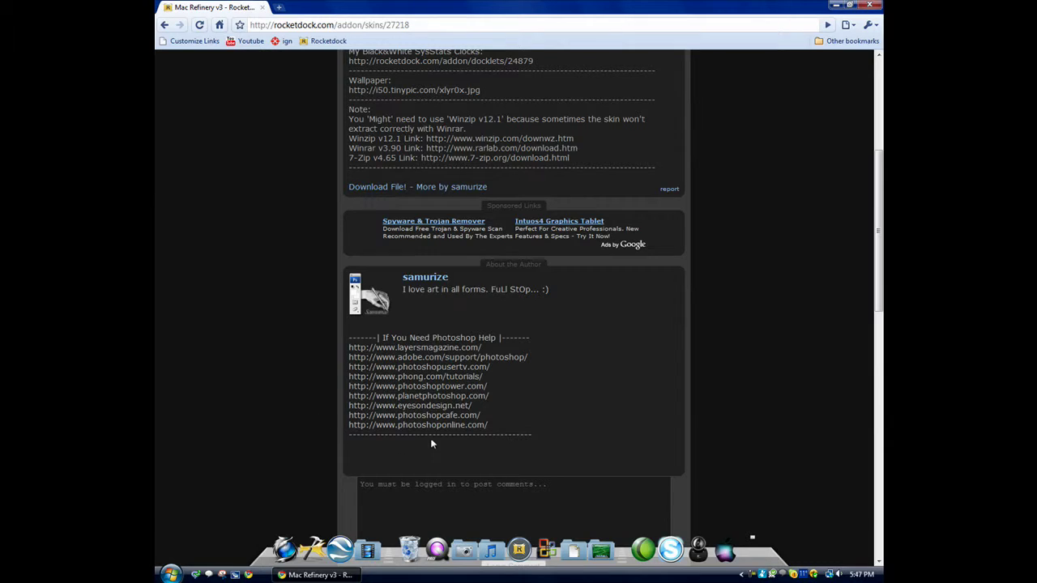
pyautogui.scroll(3, 425, 408)
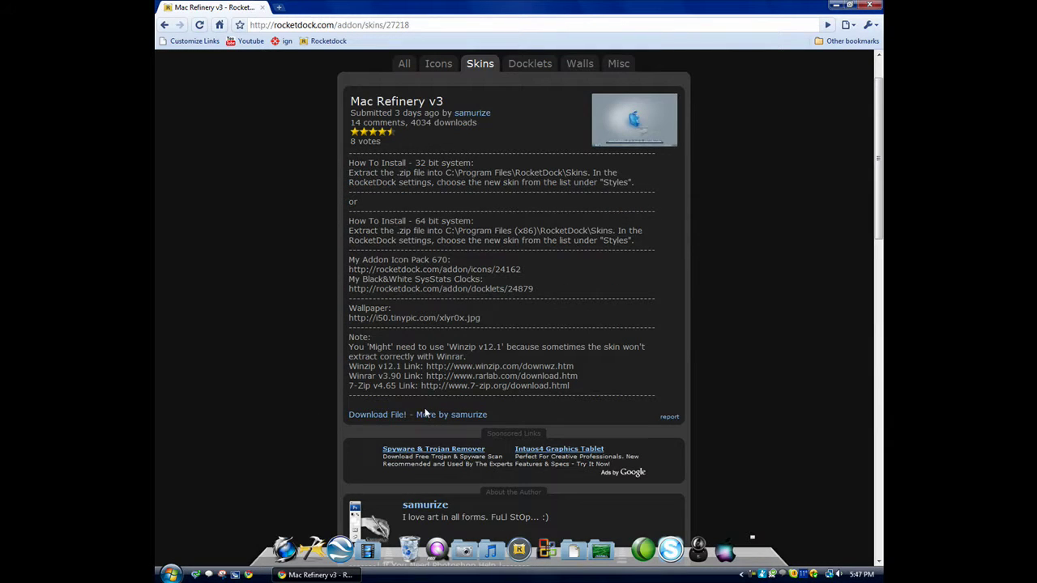
pyautogui.click(359, 421)
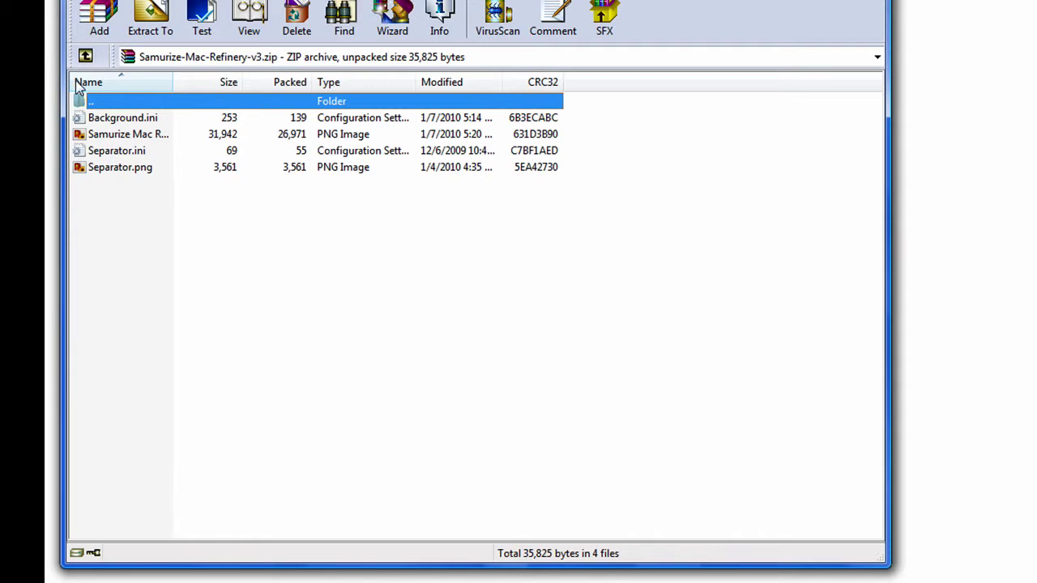
# - Bring up the context menu on the file list of the Samurize-Mac-Refinery-v3.zip archive
pyautogui.rightClick(138, 229)
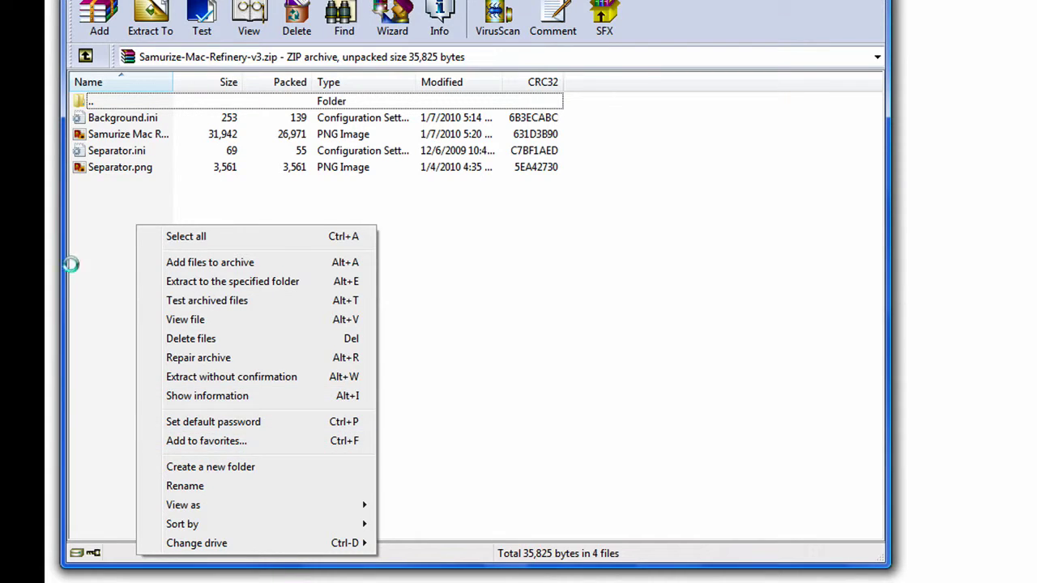
pyautogui.click(119, 210)
pyautogui.rightClick(119, 209)
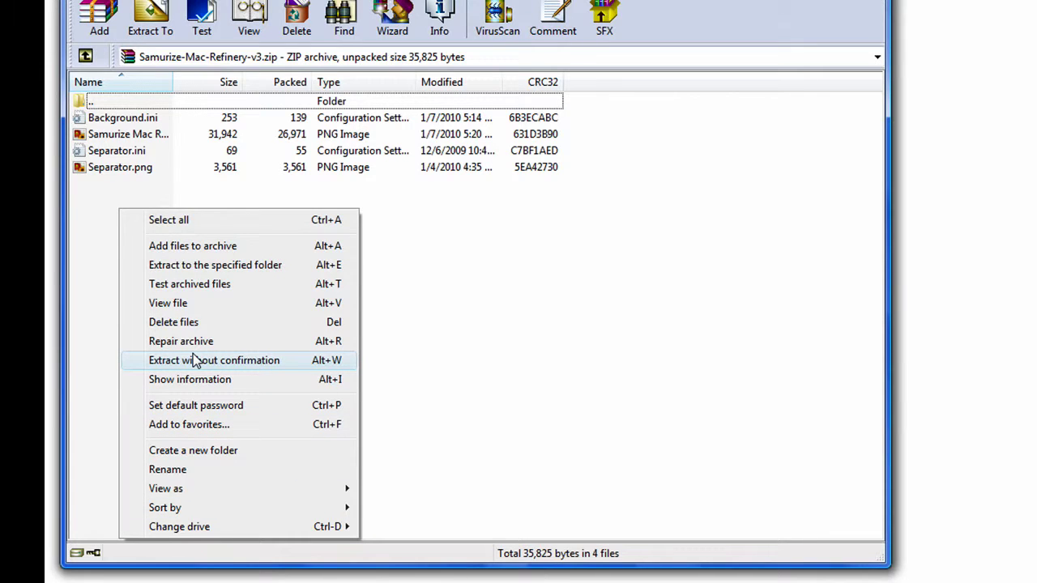
# - Create a 'Mac Refinery v3' folder in the archive and add the four skin files to it
pyautogui.click(186, 452)
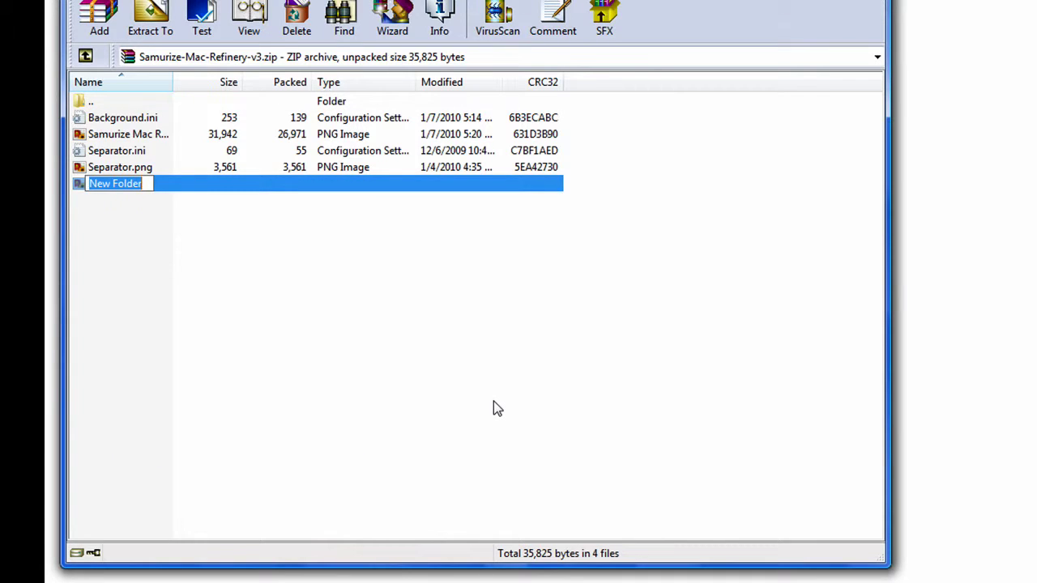
pyautogui.write('Mac R')
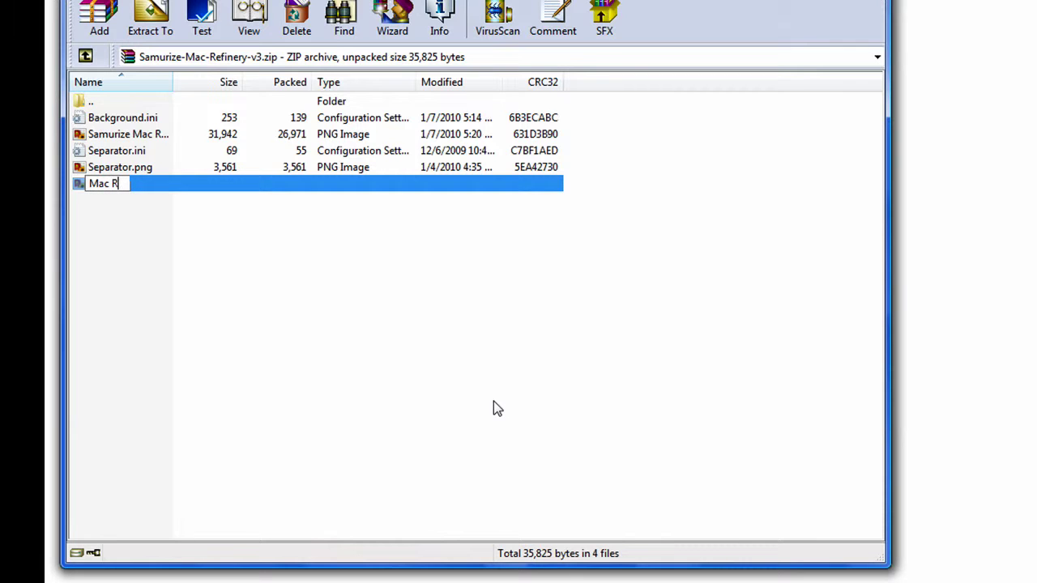
pyautogui.write('efinery v3')
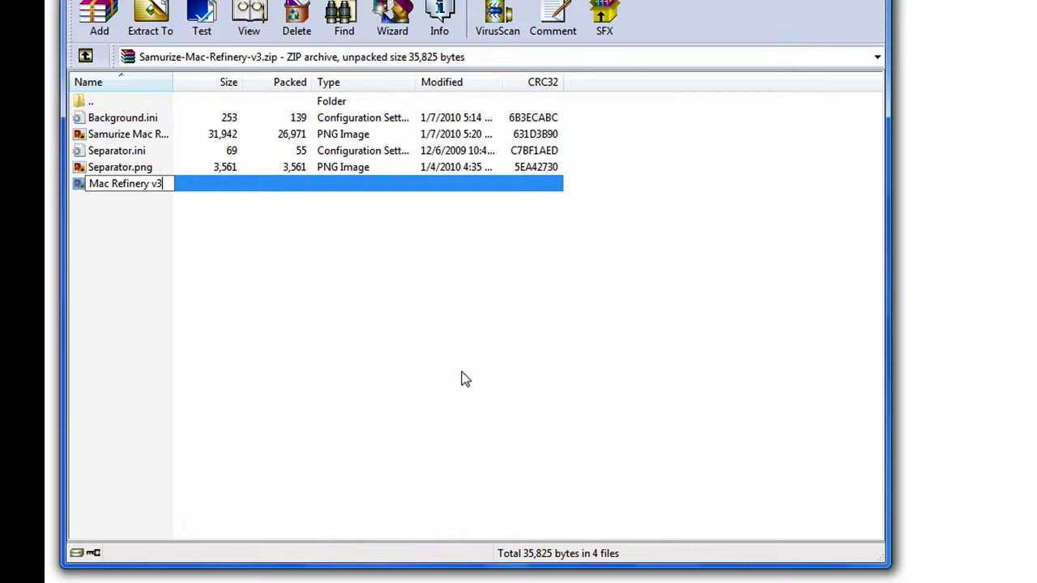
pyautogui.moveTo(459, 369)
pyautogui.mouseDown()
pyautogui.moveTo(431, 314)
pyautogui.moveTo(523, 286)
pyautogui.mouseUp()
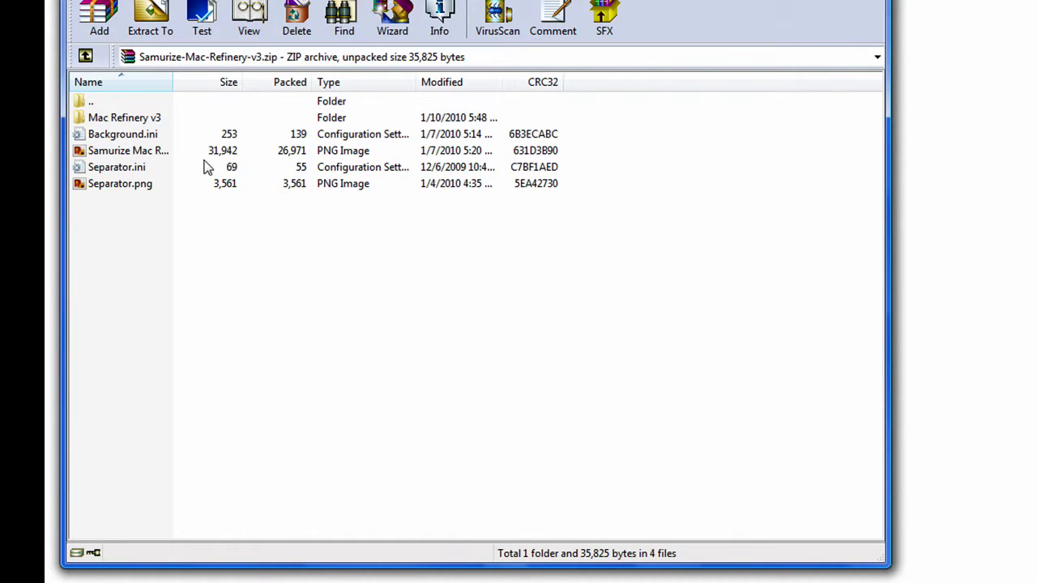
pyautogui.moveTo(157, 234); pyautogui.dragTo(125, 117)
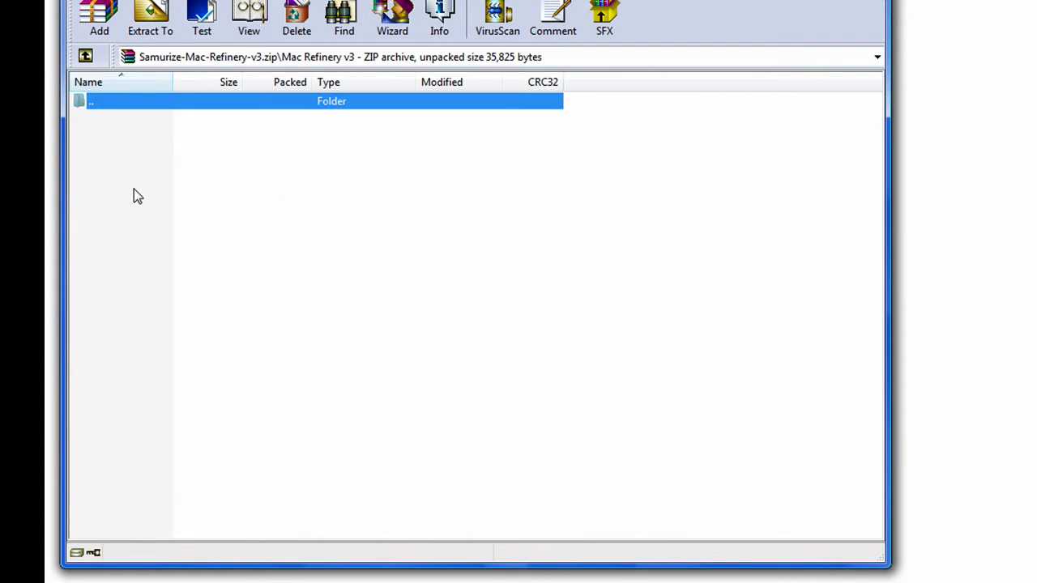
pyautogui.click(473, 411)
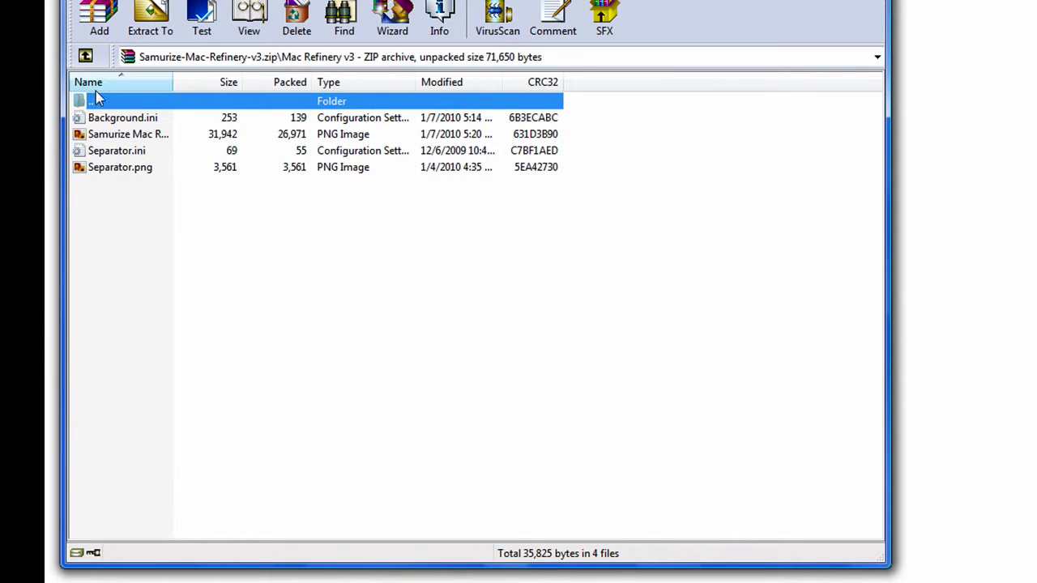
# - Delete the four loose files from the archive root and check the Mac Refinery v3 folder
pyautogui.click(85, 56)
pyautogui.moveTo(103, 211); pyautogui.dragTo(95, 138)
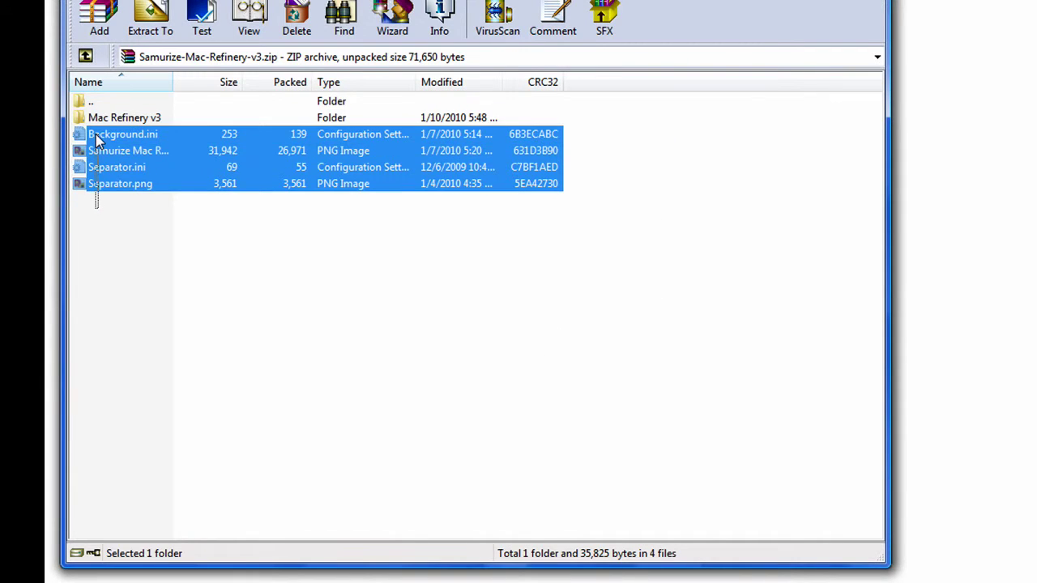
pyautogui.press('Delete')
pyautogui.press('Return')
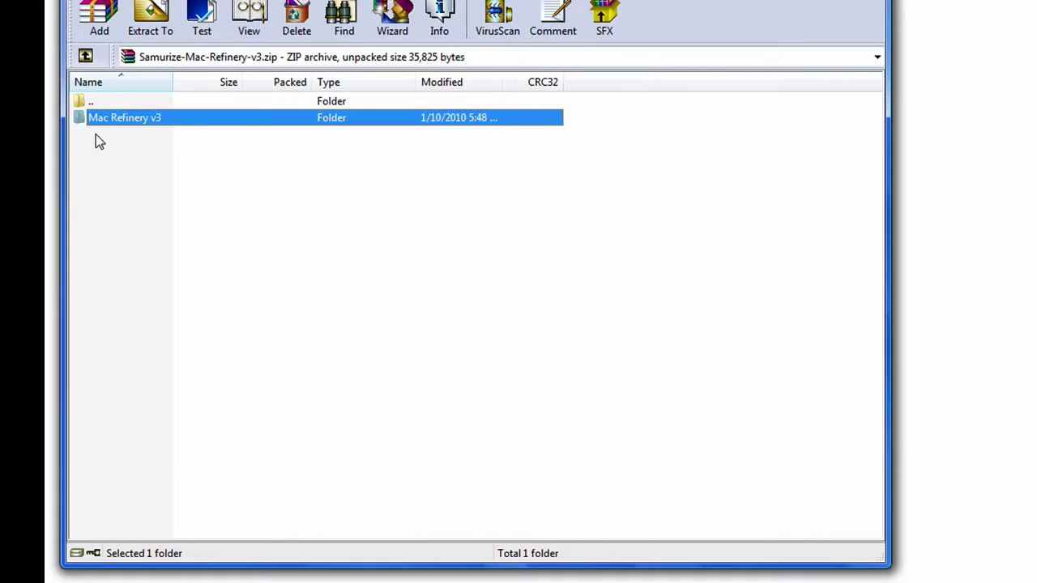
pyautogui.doubleClick(95, 119)
# - Copy the Mac Refinery v3 folder from the archive into RocketDock's Skins folder, then close both windows
pyautogui.click(85, 57)
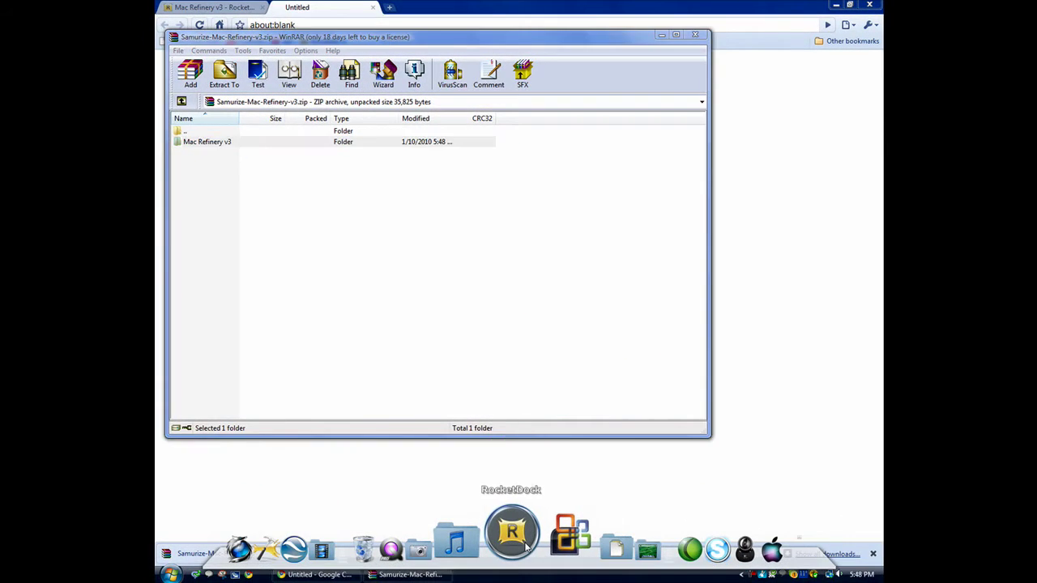
pyautogui.click(514, 550)
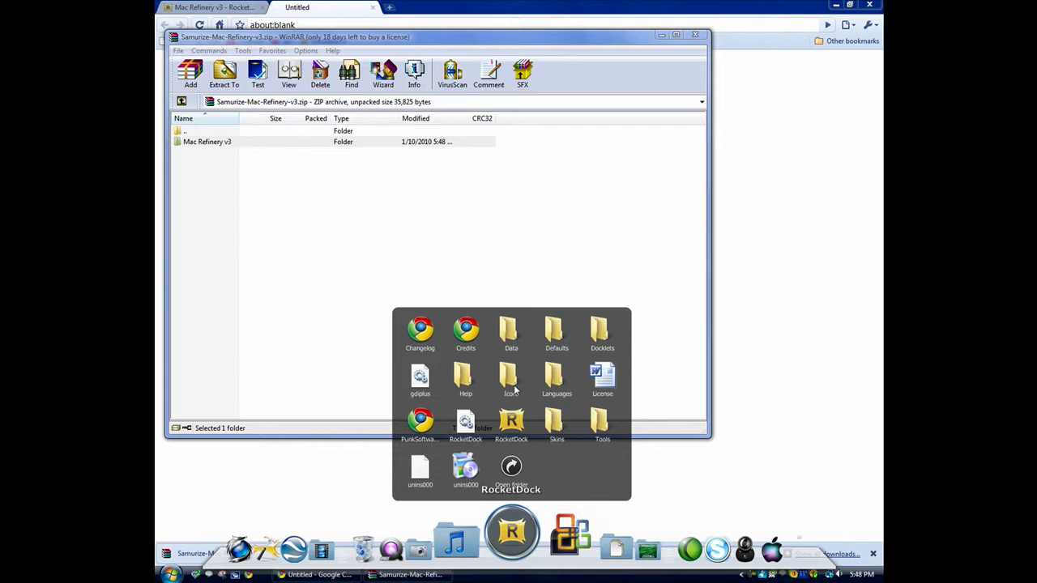
pyautogui.click(555, 420)
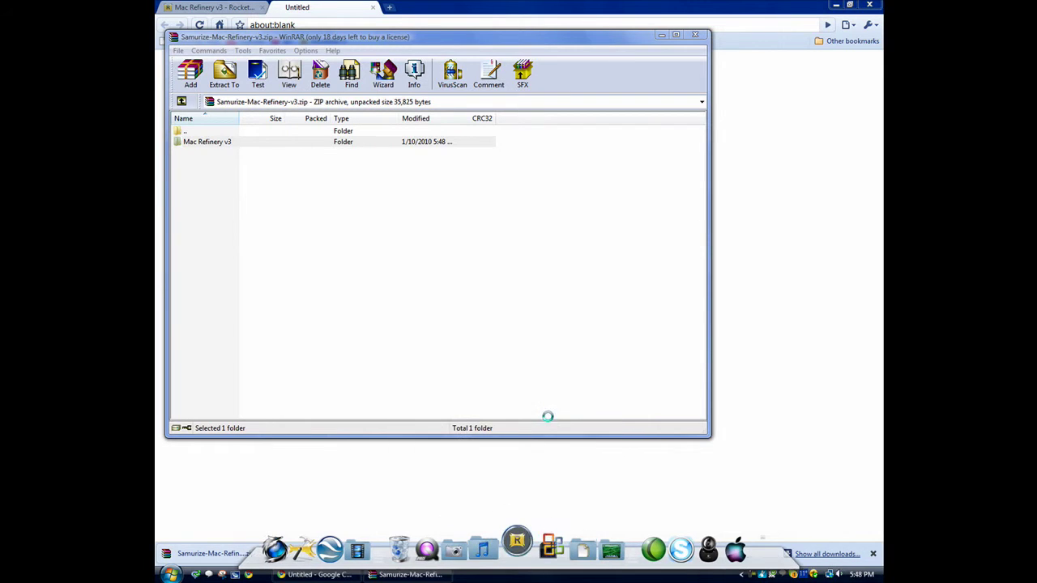
pyautogui.moveTo(397, 155); pyautogui.dragTo(525, 165)
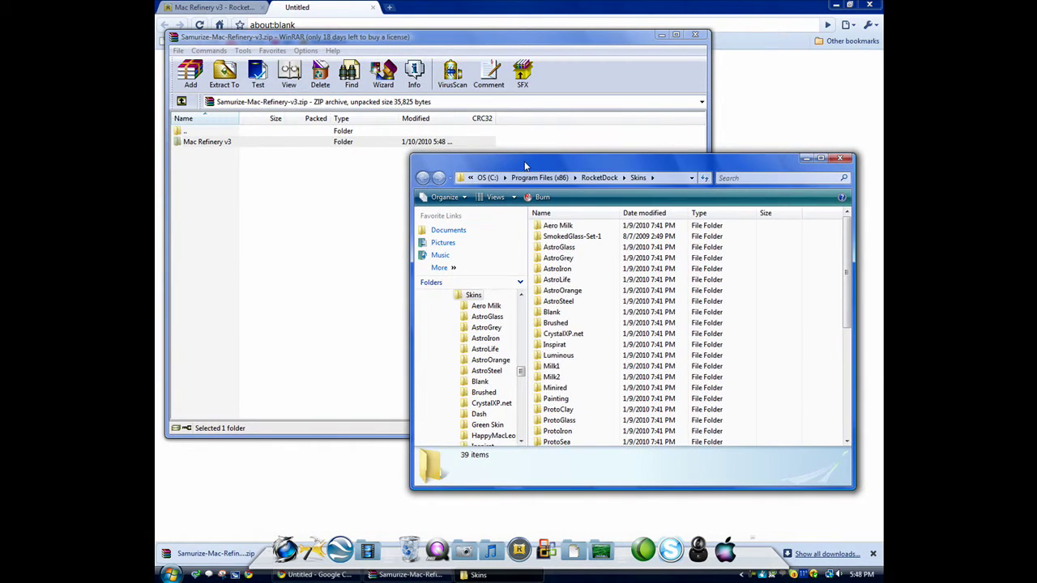
pyautogui.moveTo(240, 143)
pyautogui.mouseDown()
pyautogui.moveTo(485, 215)
pyautogui.moveTo(782, 287)
pyautogui.moveTo(817, 285)
pyautogui.mouseUp()
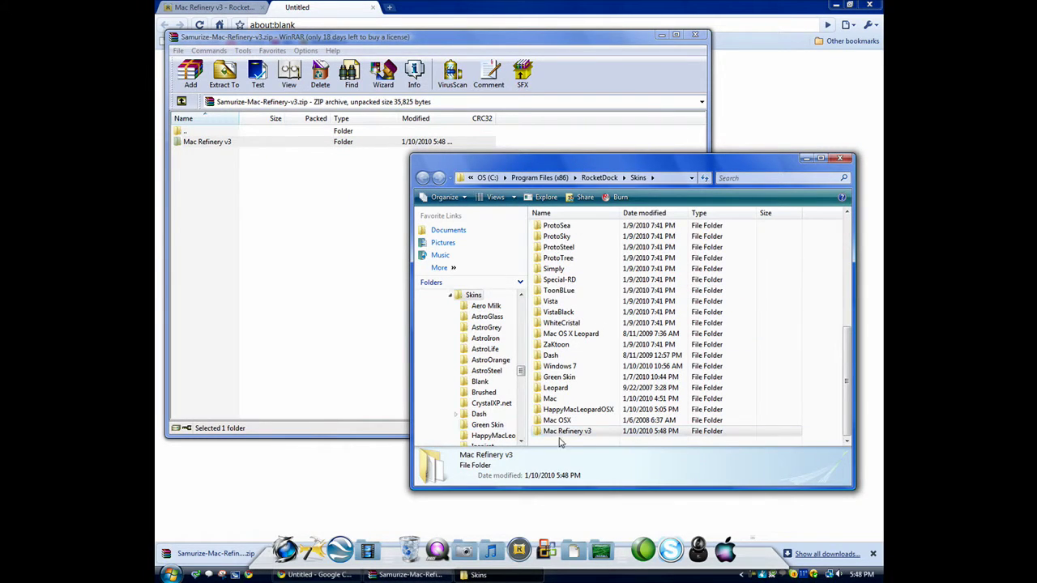
pyautogui.click(841, 160)
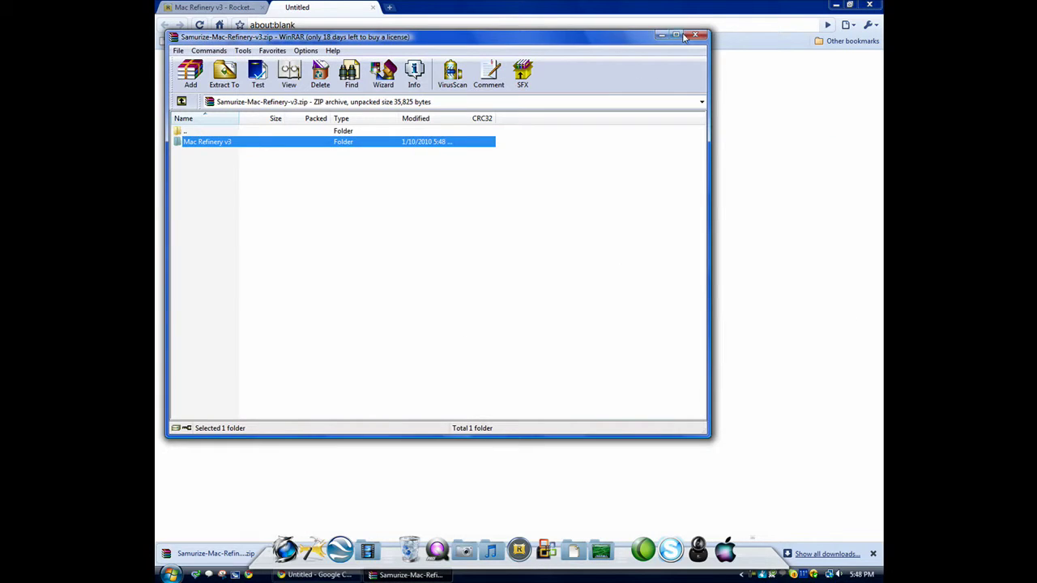
pyautogui.click(694, 35)
# - Close Chrome and select the Mac Refinery v3 theme in RocketDock's Style settings
pyautogui.click(374, 8)
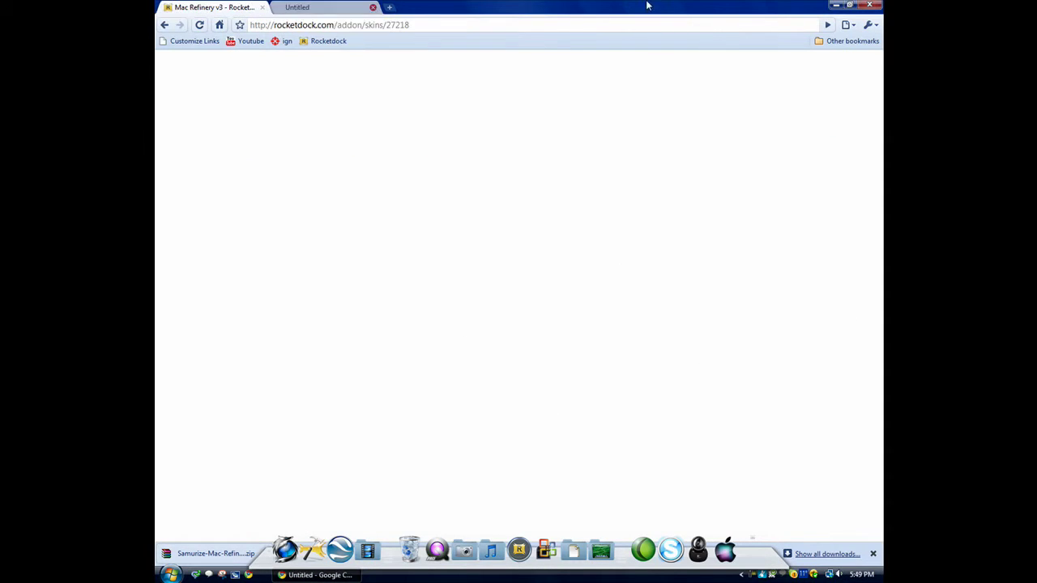
pyautogui.click(870, 6)
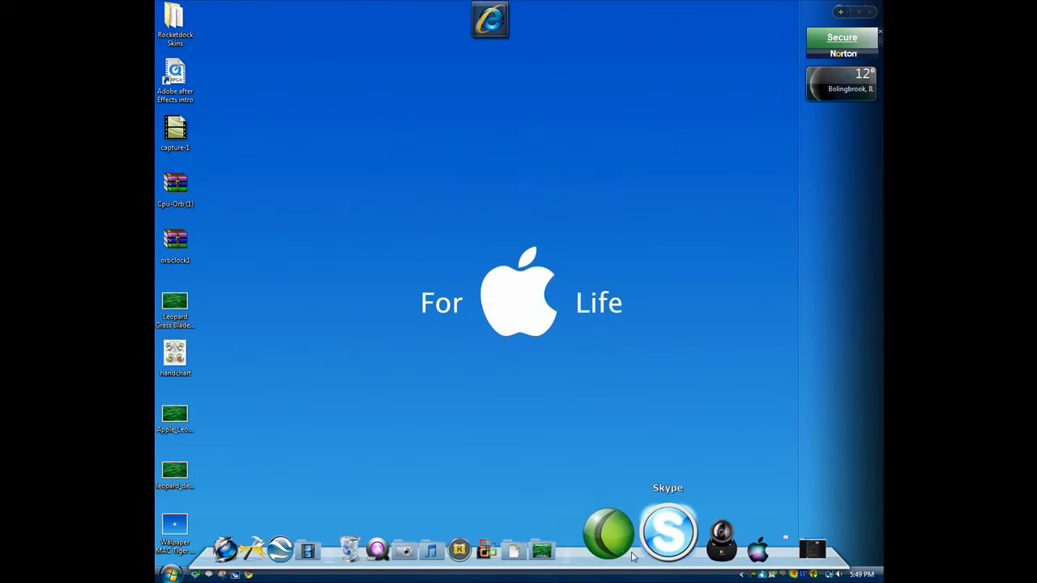
pyautogui.click(503, 551)
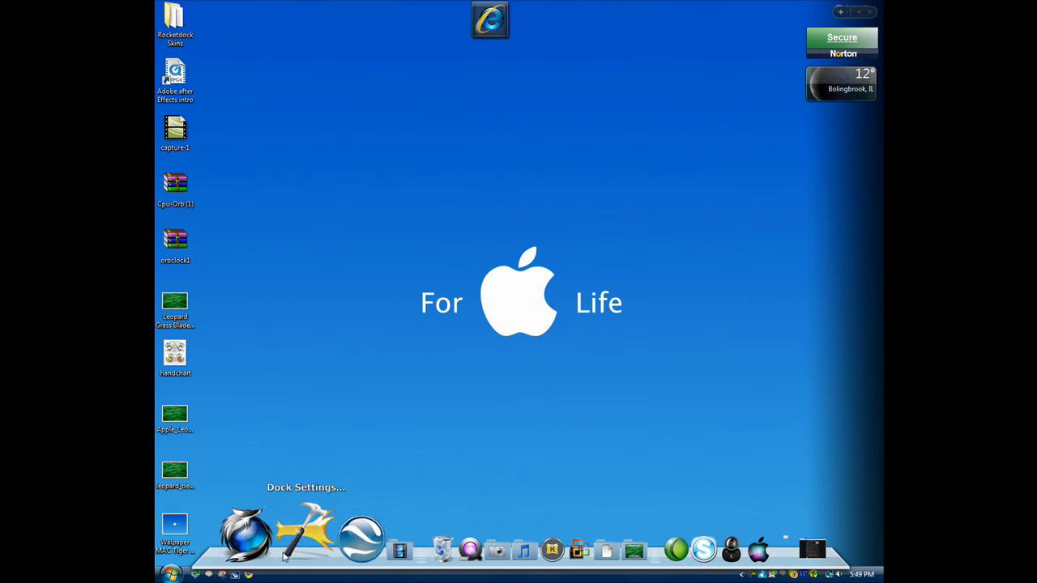
pyautogui.click(297, 550)
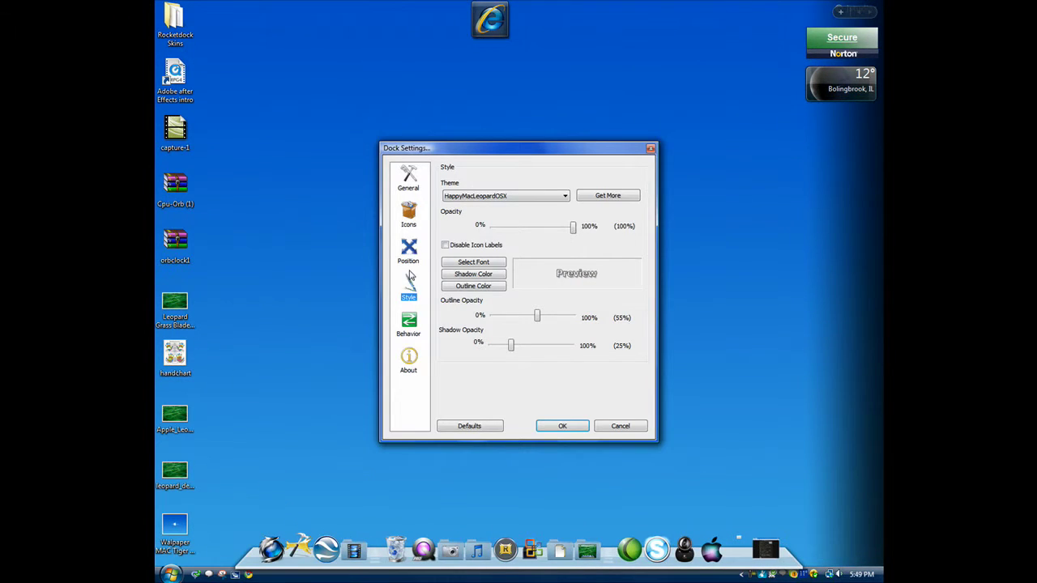
pyautogui.click(485, 196)
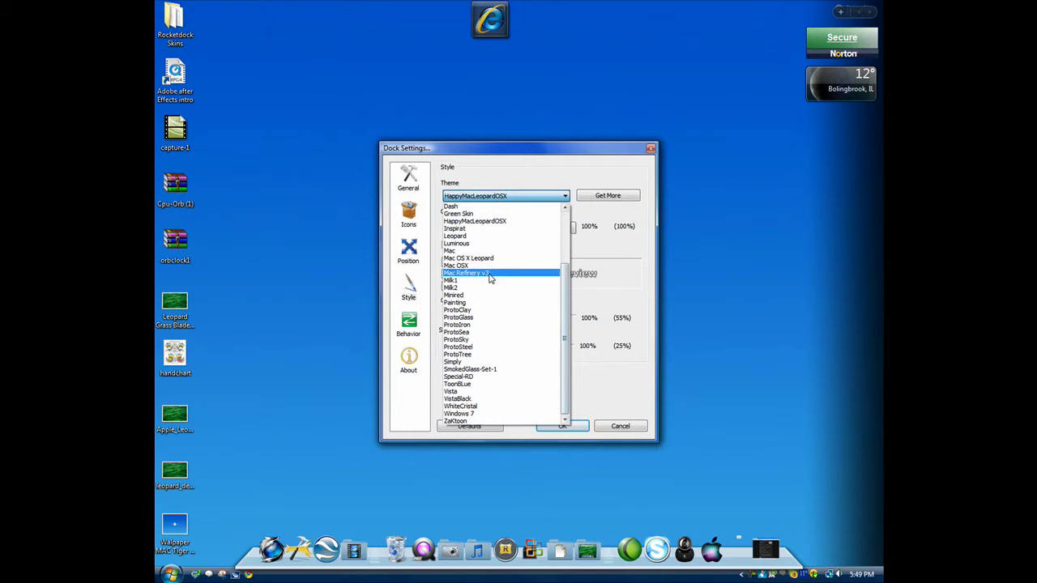
pyautogui.click(491, 274)
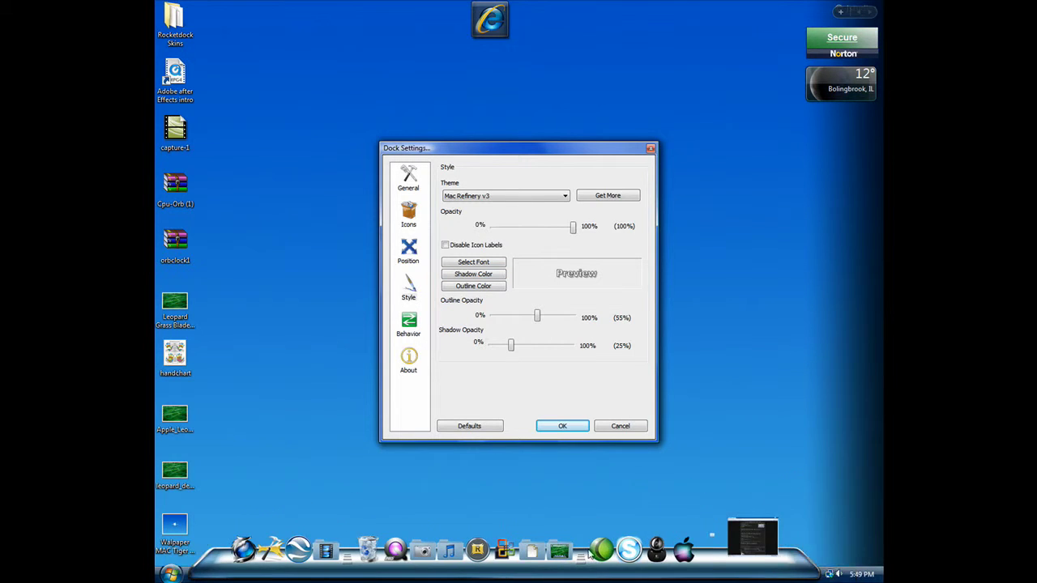
pyautogui.click(550, 427)
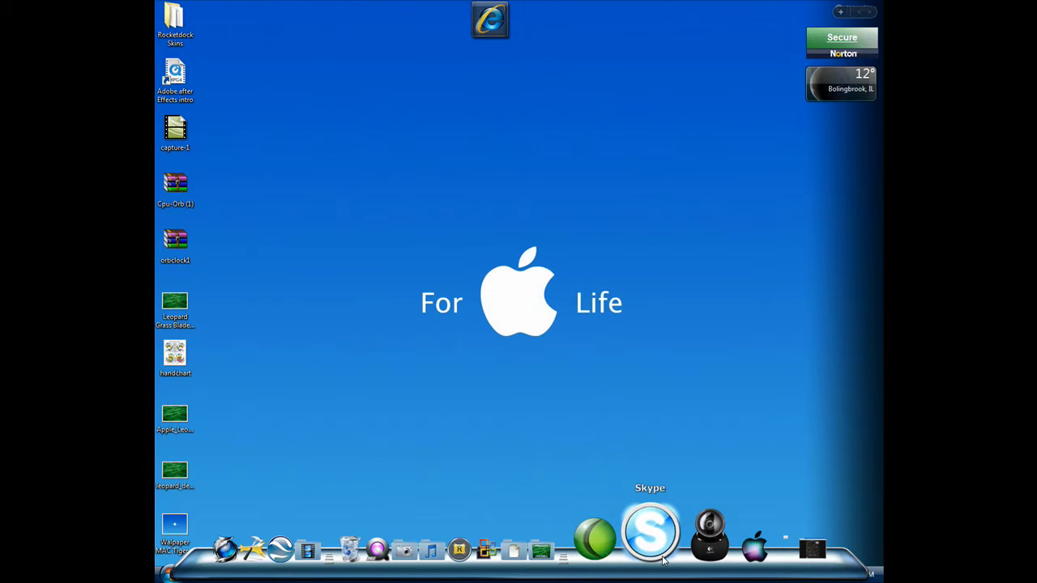
# - Drag the Adobe after Effects intro desktop icon onto the central apple logo
pyautogui.moveTo(175, 74)
pyautogui.mouseDown()
pyautogui.moveTo(329, 99)
pyautogui.moveTo(185, 75)
pyautogui.moveTo(313, 75)
pyautogui.moveTo(206, 23)
pyautogui.moveTo(474, 257)
pyautogui.moveTo(534, 337)
pyautogui.mouseUp()
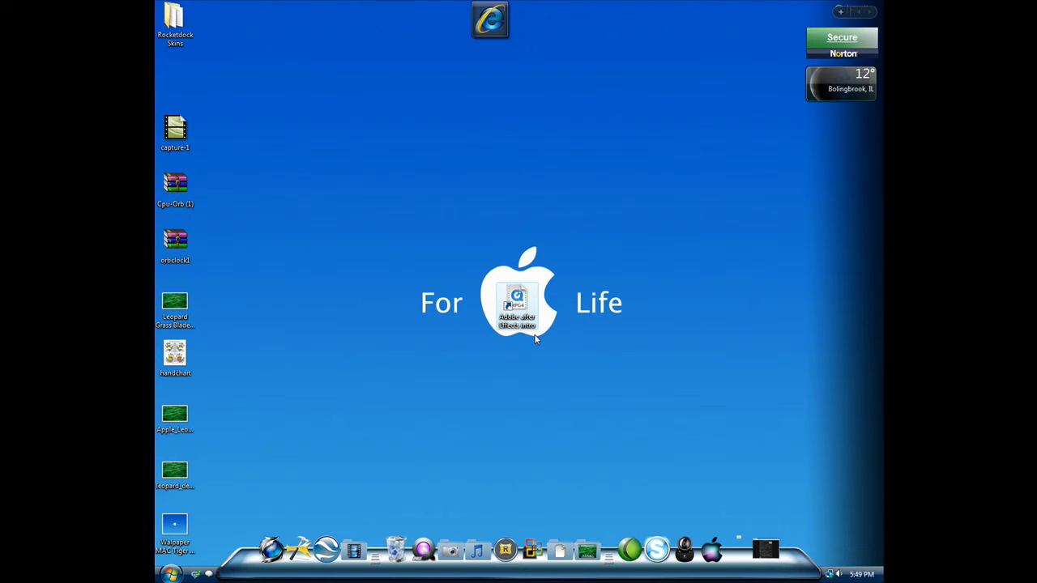